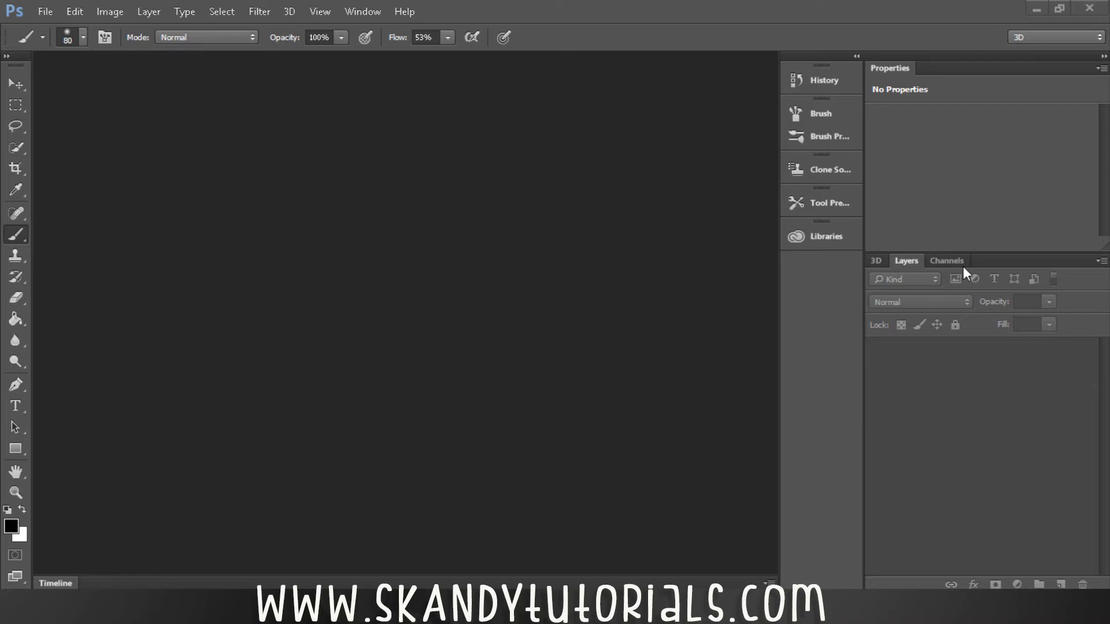
Open the high_contrast_brunette_model_photo_shoot_car_city_dress JPG from the desktop in Photoshop
click(1036, 10)
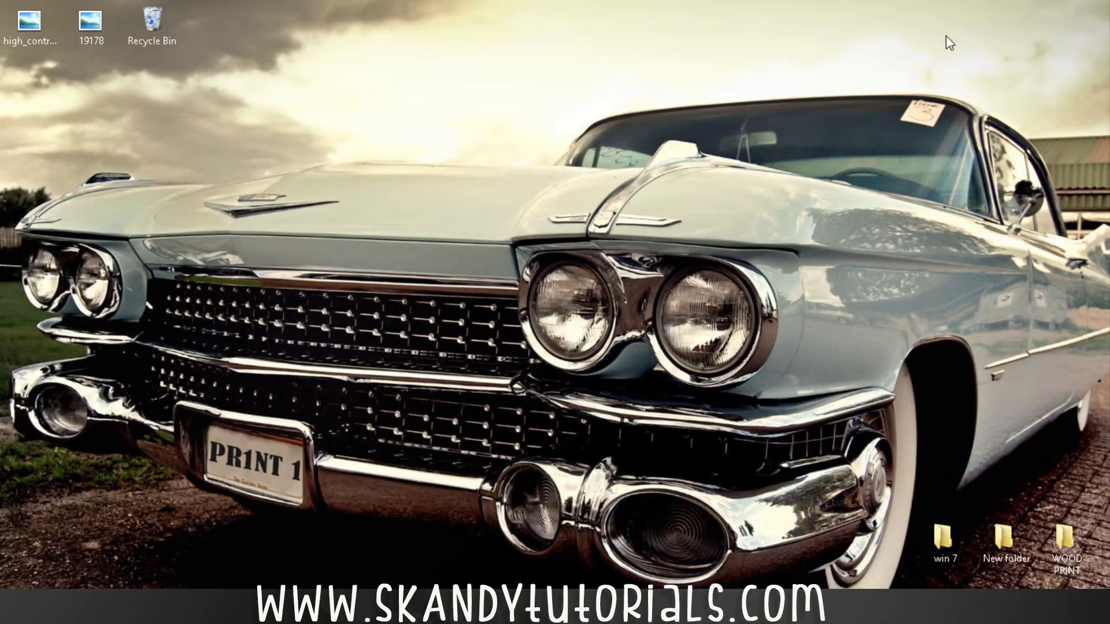
drag(24, 26, 290, 347)
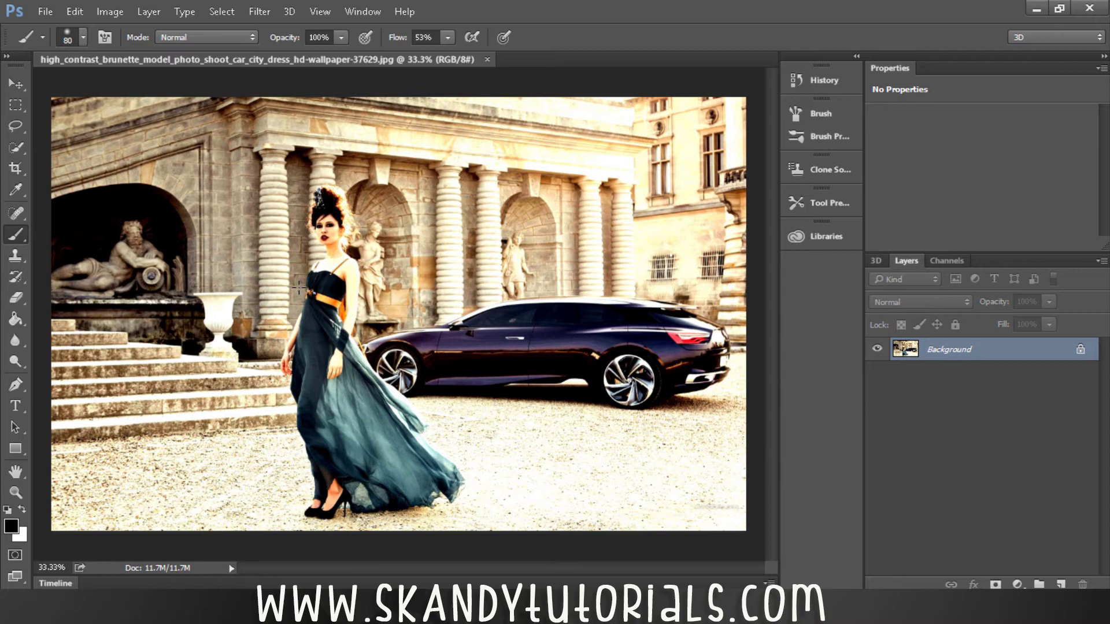
Duplicate the Background layer as Layer 1 and show the adjustment layer list
key(ctrl+j)
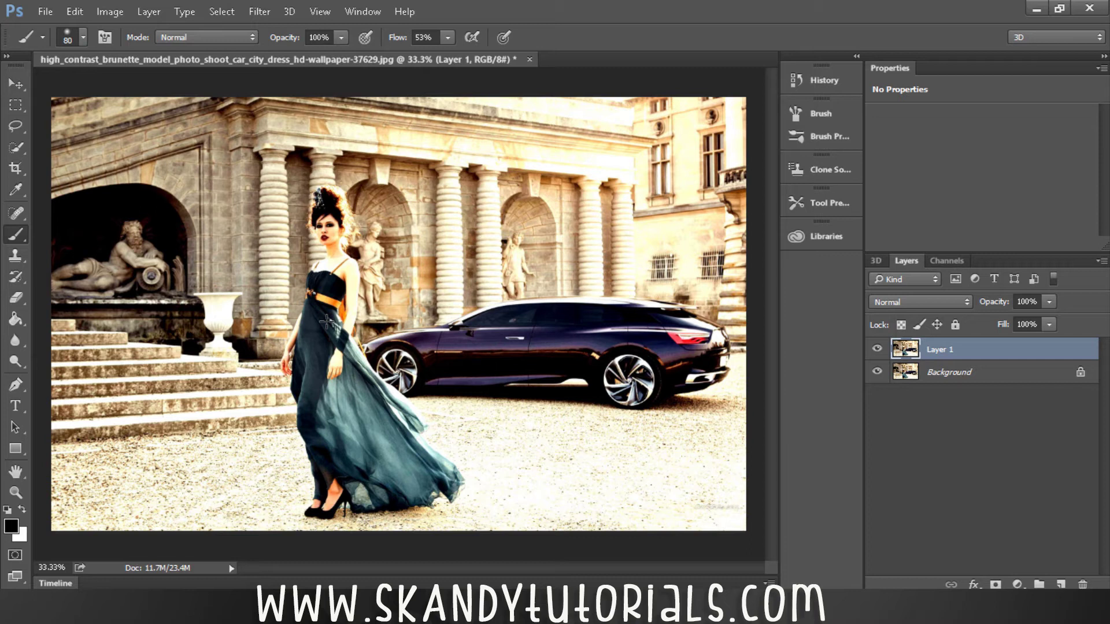
click(1016, 584)
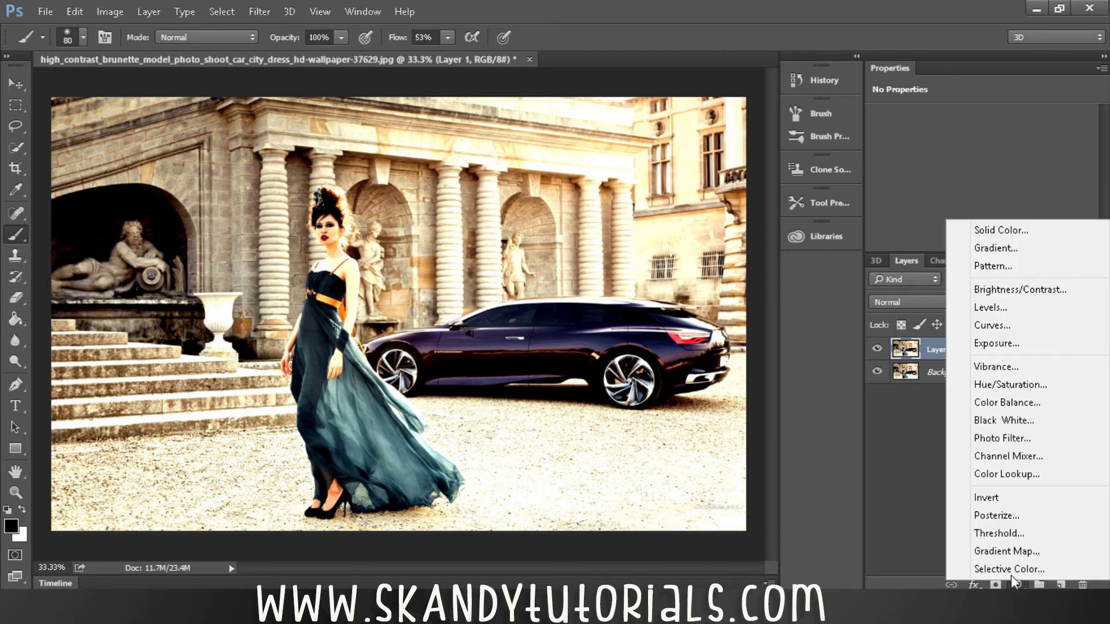
Add a Gradient Map layer, try the Violet, Green, Orange preset, then choose Black, White
click(999, 551)
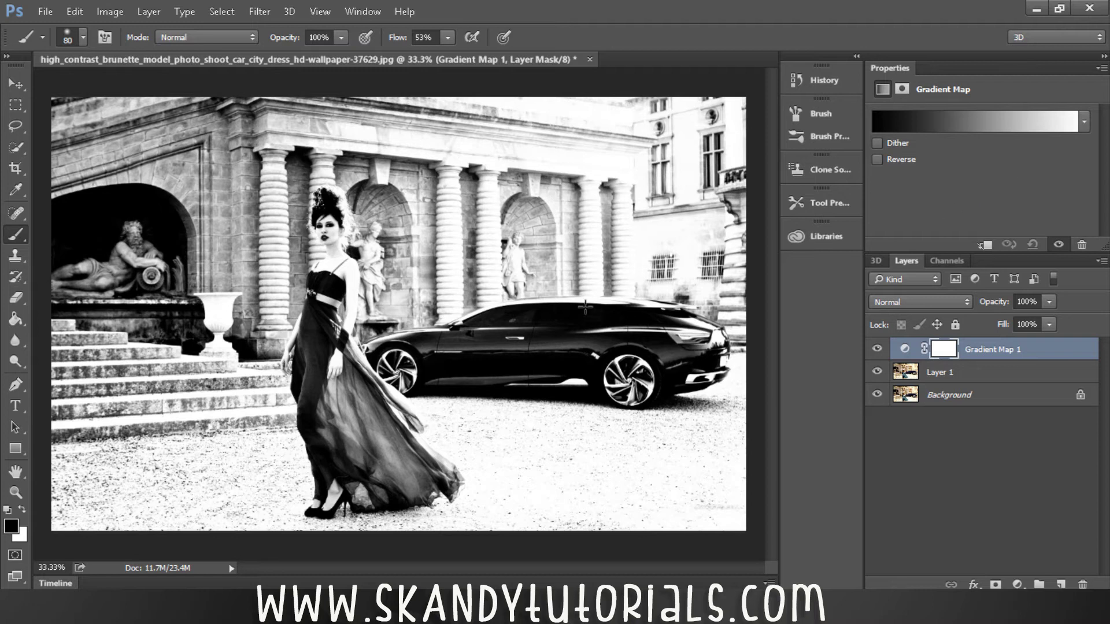
click(948, 133)
click(957, 130)
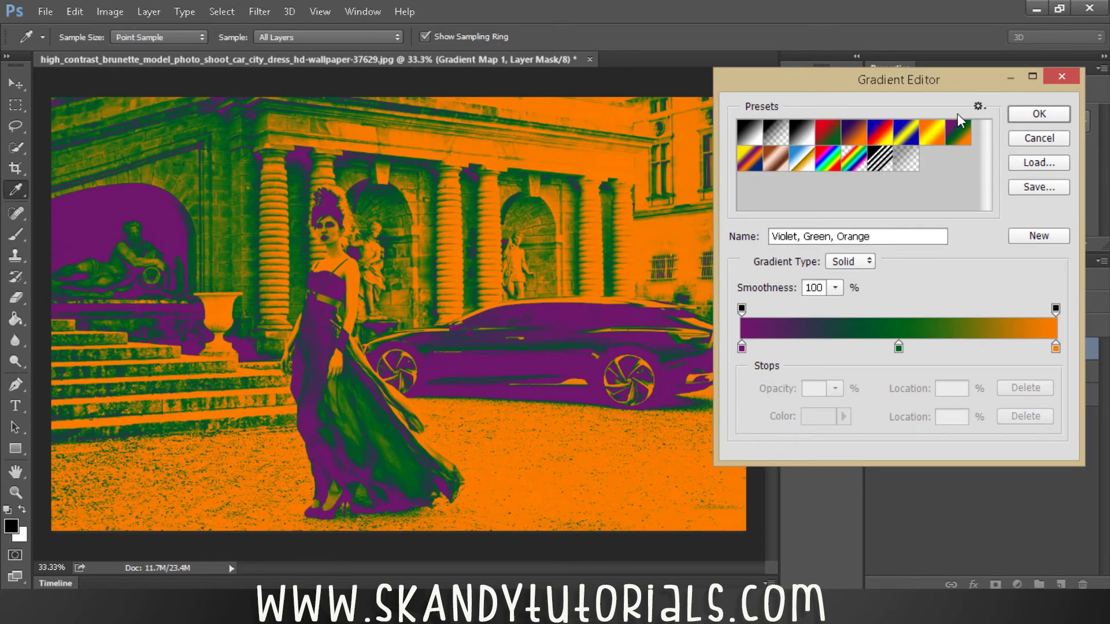
click(804, 143)
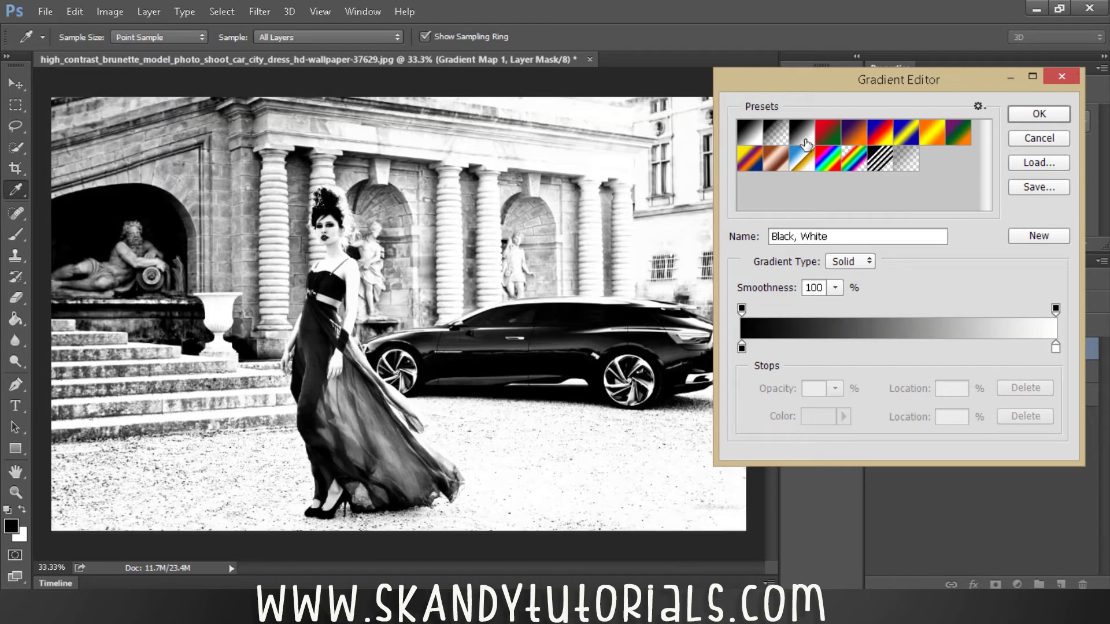
Test moving the black and white gradient stops, then cancel the Gradient Editor changes
click(741, 349)
drag(742, 349, 750, 354)
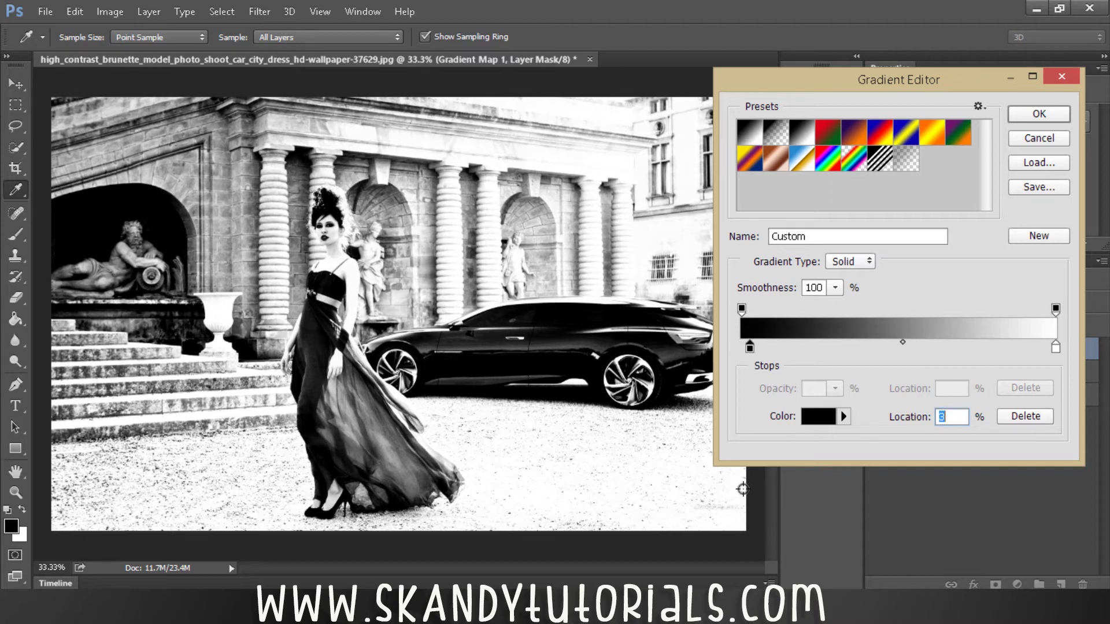
click(1056, 348)
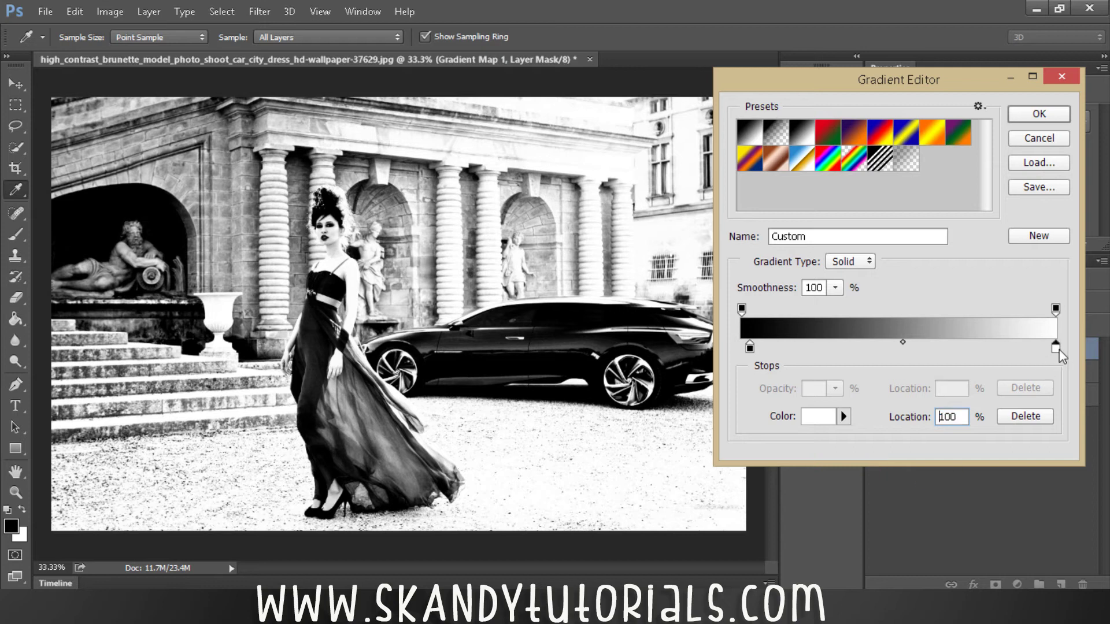
drag(1056, 351, 1049, 351)
drag(750, 348, 847, 351)
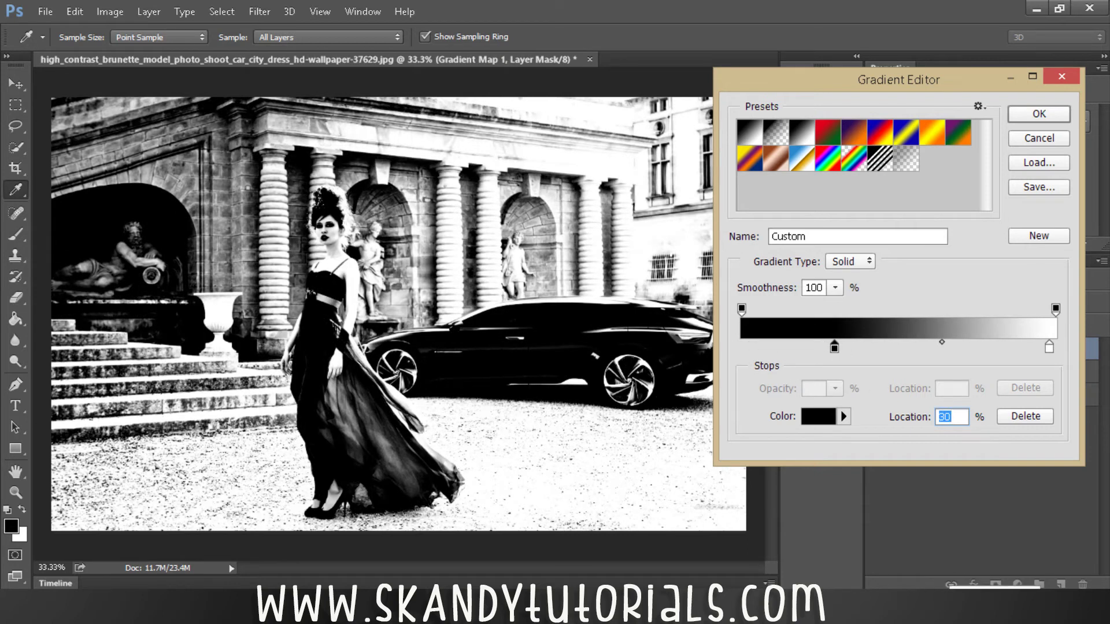
drag(834, 350, 750, 348)
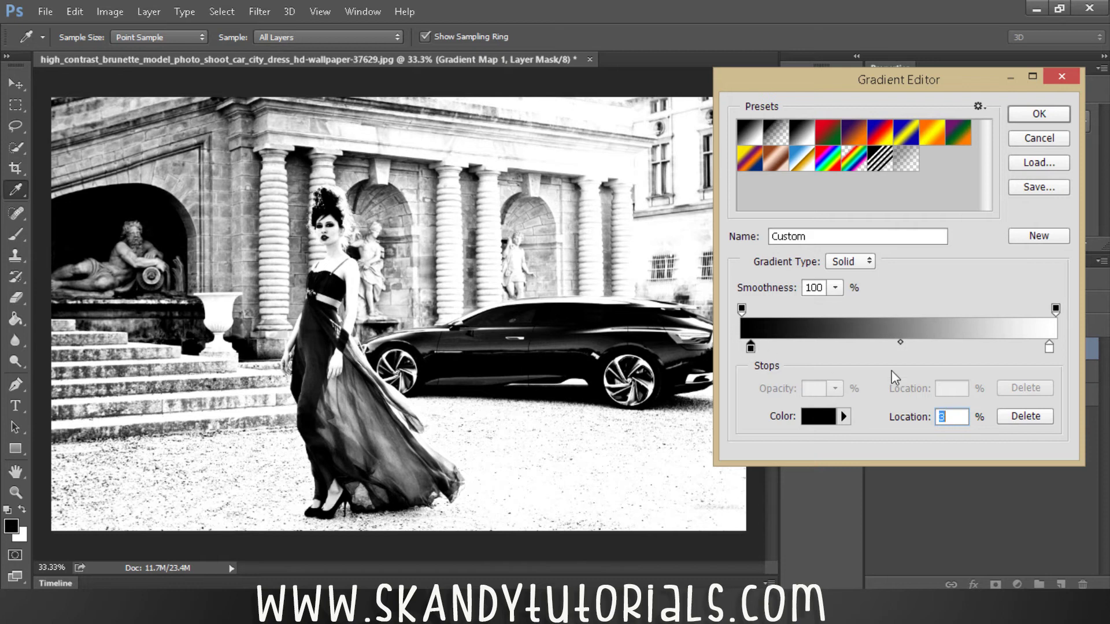
drag(1049, 350, 1045, 351)
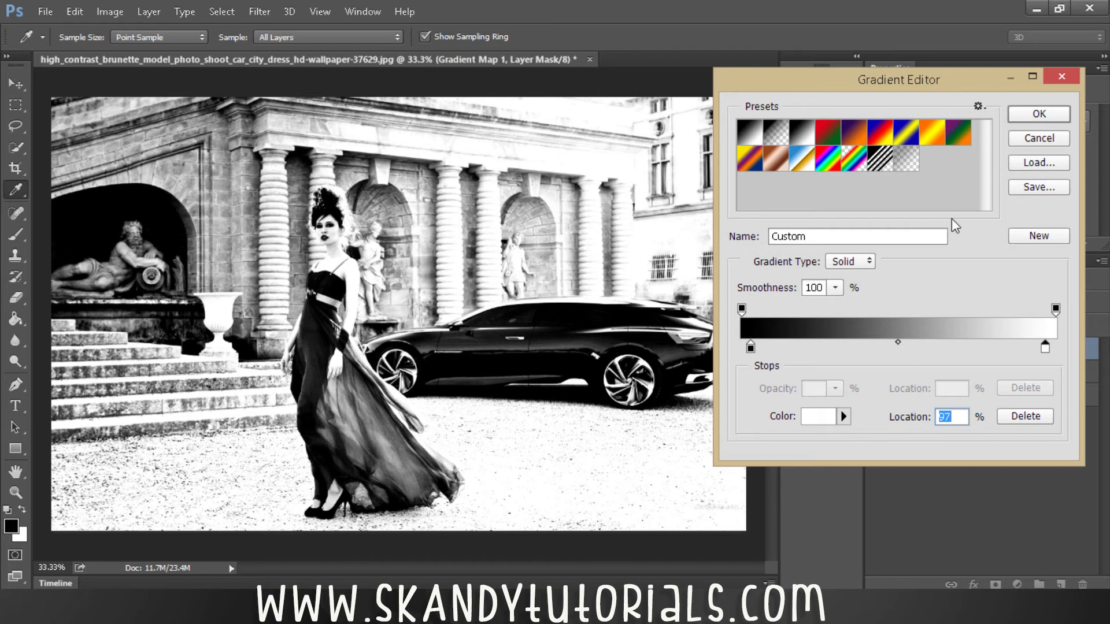
click(1030, 138)
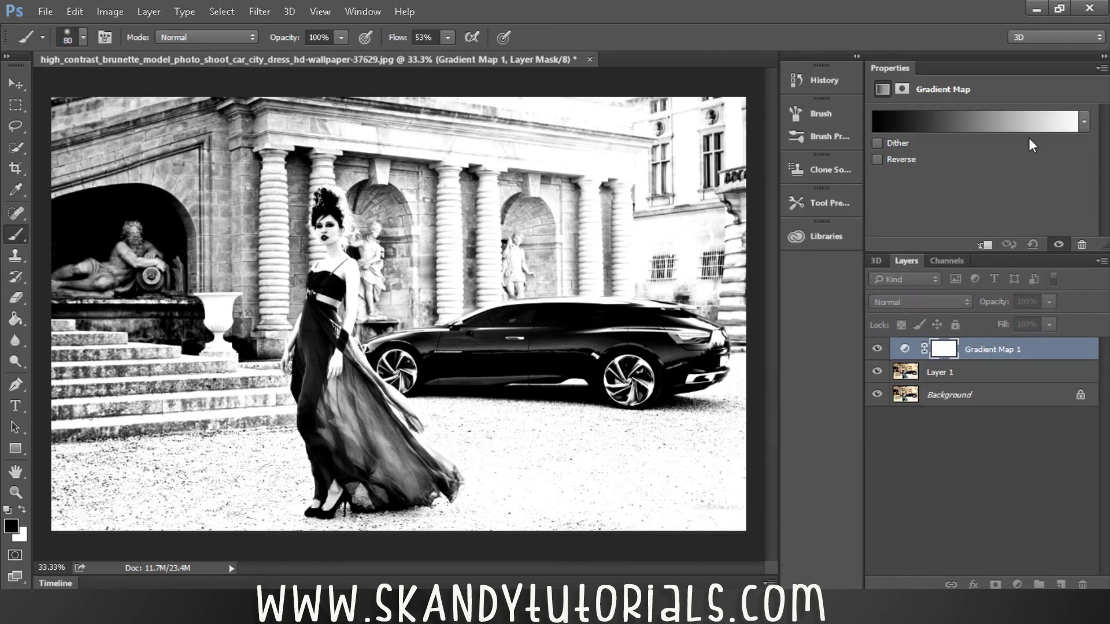
click(1006, 353)
Delete Gradient Map 1, desaturate Layer 1 to black and white, and bring up Levels
key(Delete)
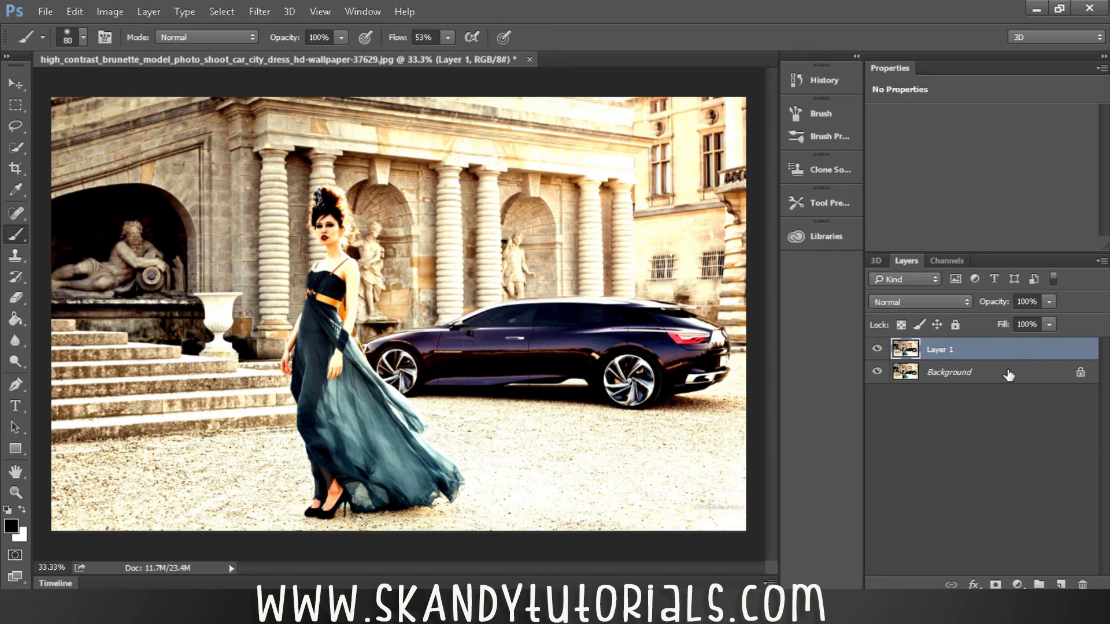
key(ctrl+shift+u)
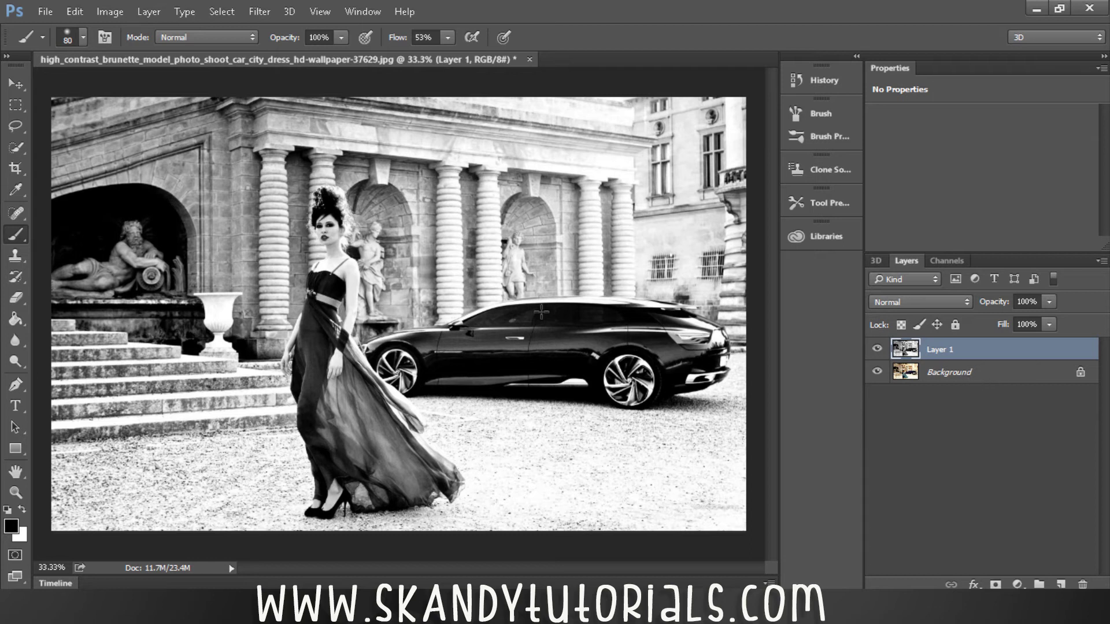
key(ctrl+l)
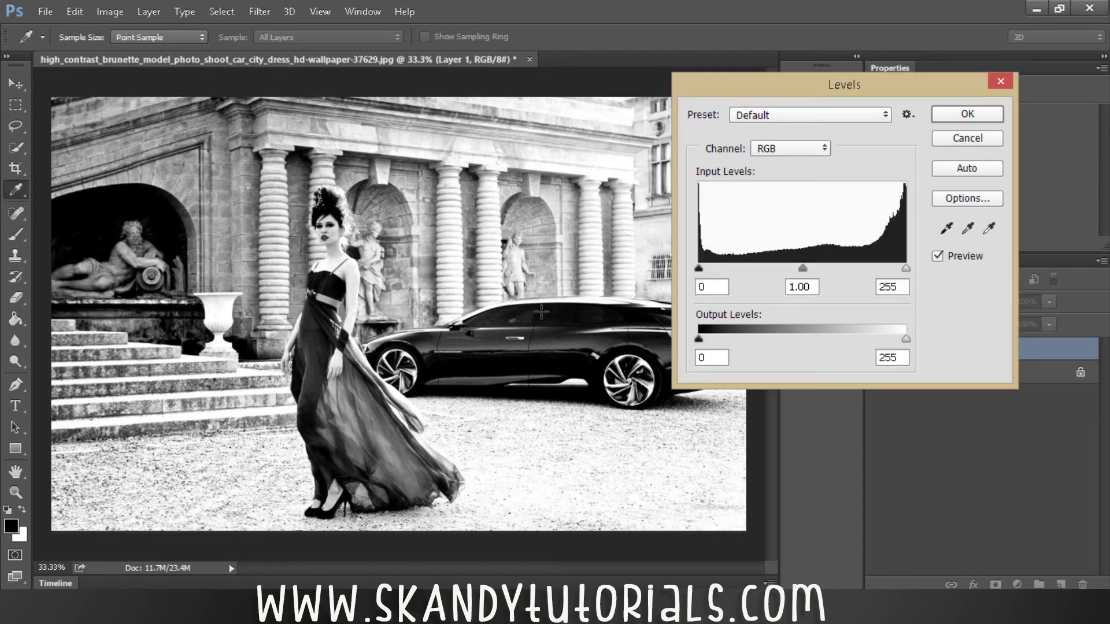
Apply Levels with black input 8, midtones 1.16 and white 255 to Layer 1
drag(794, 94, 509, 114)
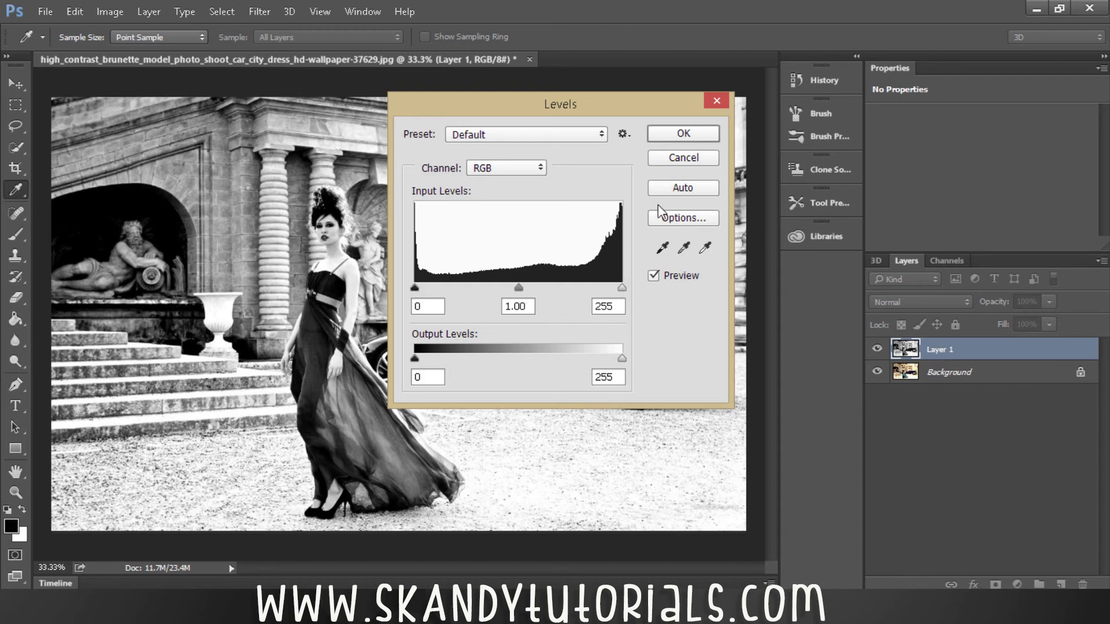
drag(650, 105, 1013, 35)
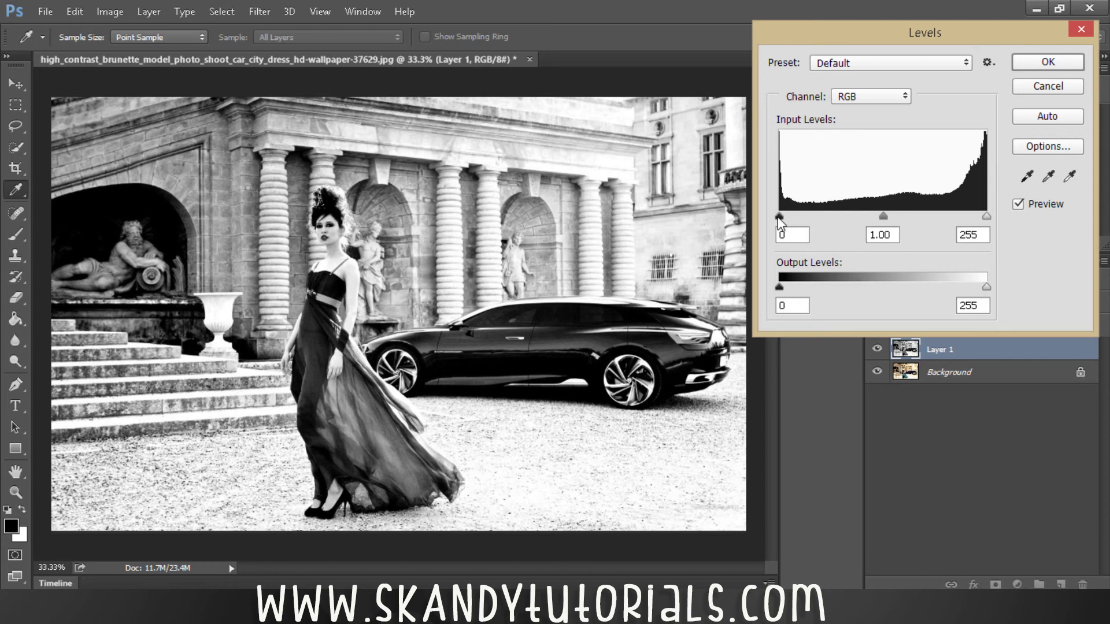
mouse_move(778, 218)
mouse_down()
mouse_move(827, 217)
mouse_move(770, 216)
mouse_move(785, 218)
mouse_up()
drag(888, 225, 879, 222)
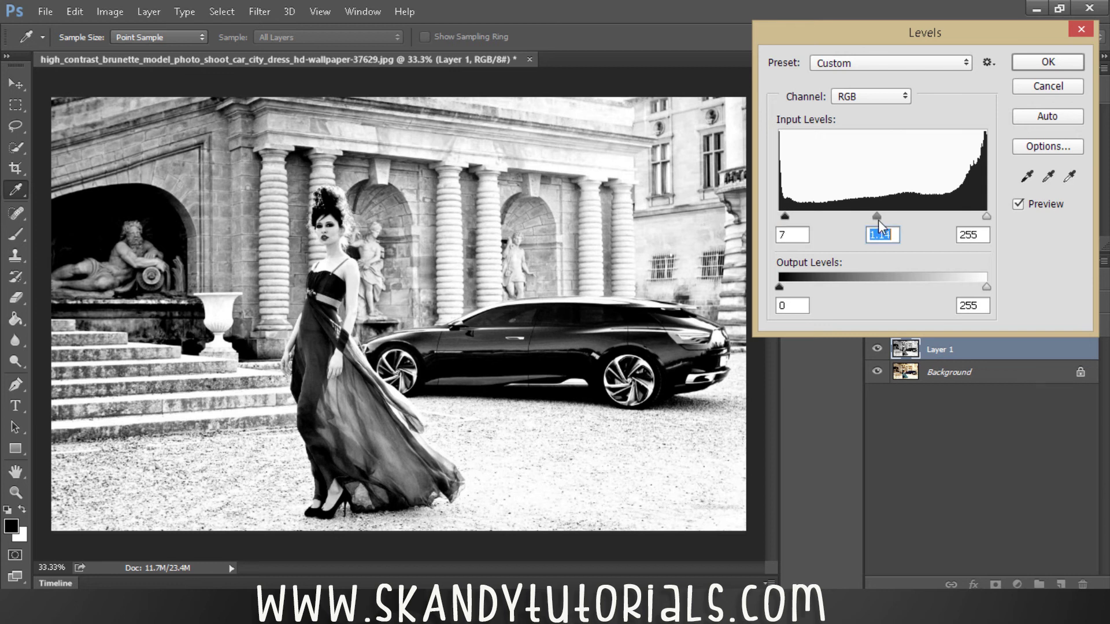
click(984, 217)
drag(984, 218, 1017, 220)
drag(873, 218, 877, 222)
click(875, 217)
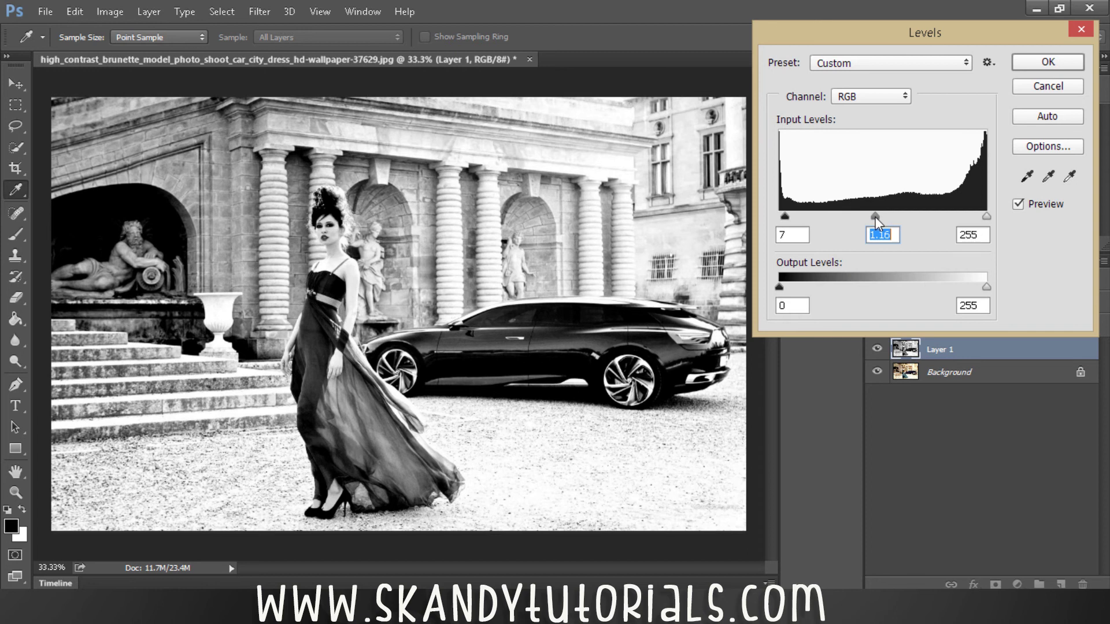
drag(785, 218, 785, 218)
click(786, 218)
click(1049, 56)
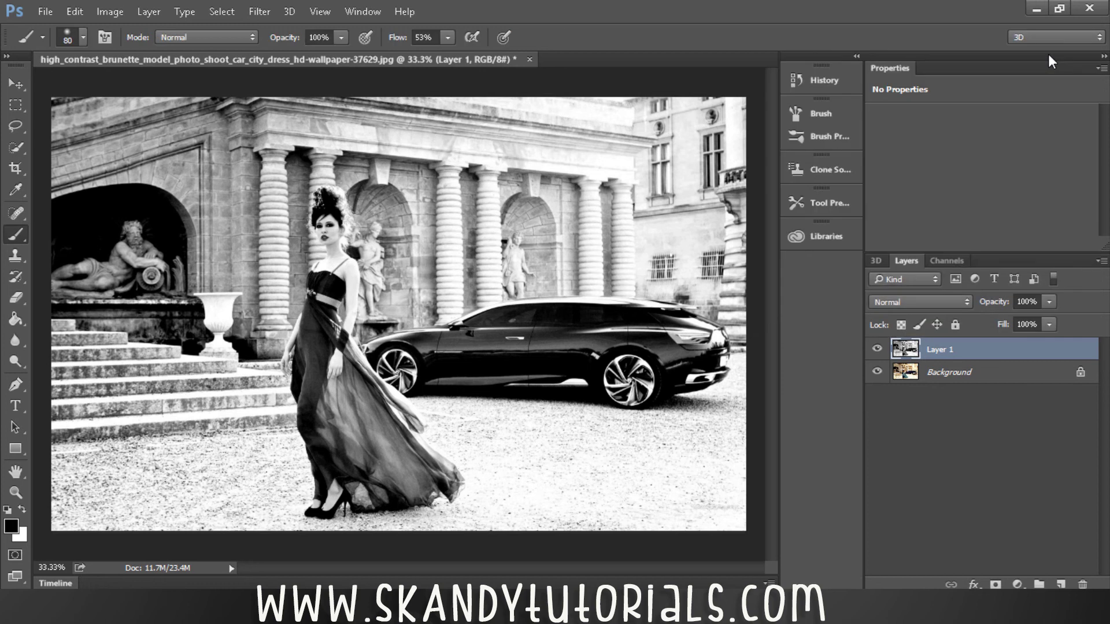